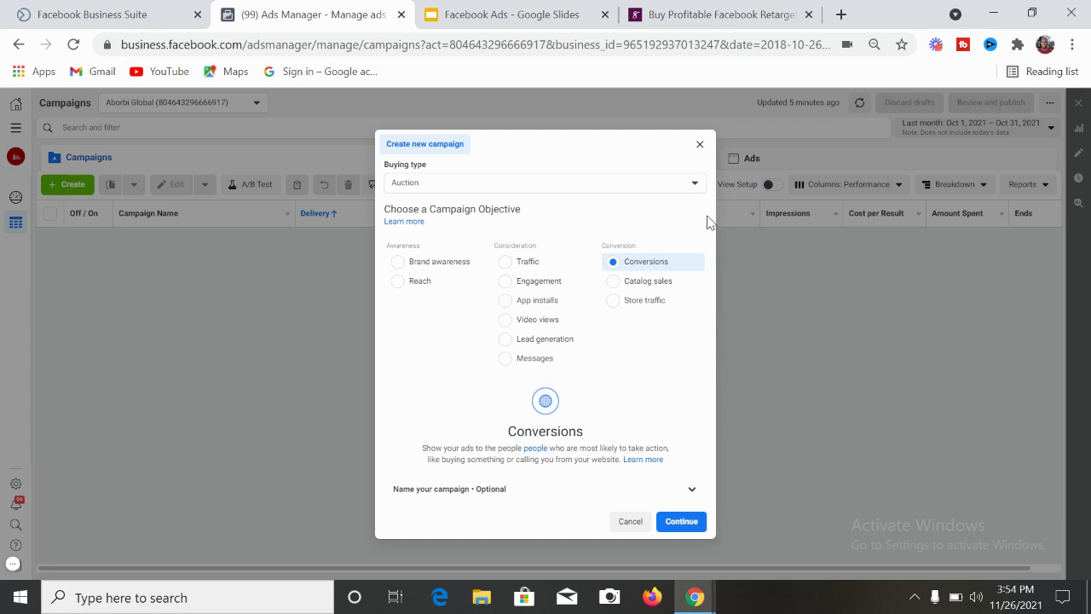
Name the new Conversions campaign Test Ad, its ad set Test Ad1 and its ad Test Ad1, and create the draft.
left_click(693, 489)
left_click_drag(714, 337, 712, 452)
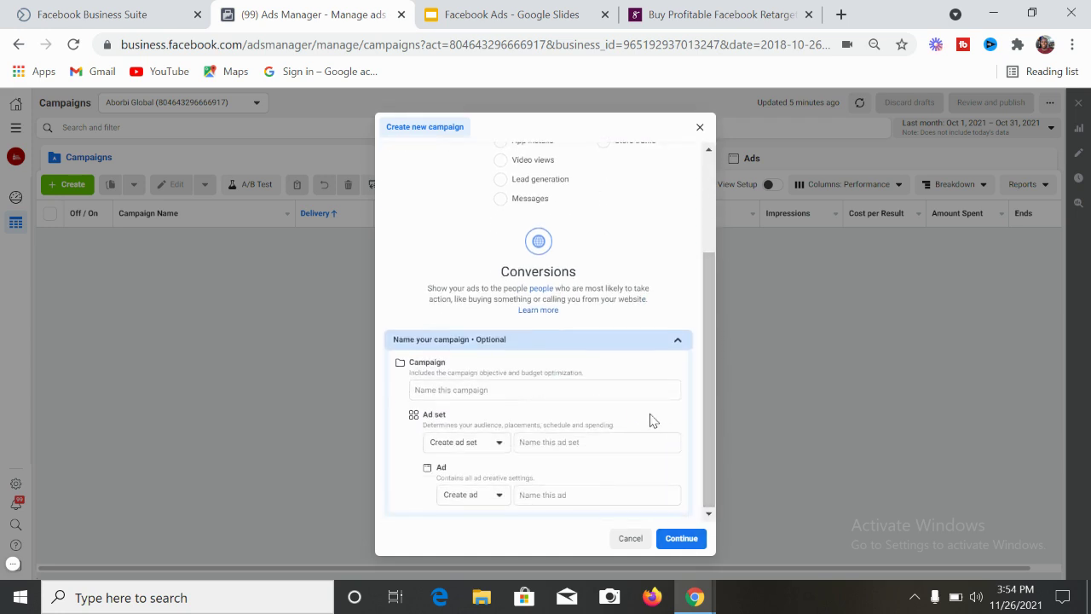
left_click(622, 390)
type("Test Ad")
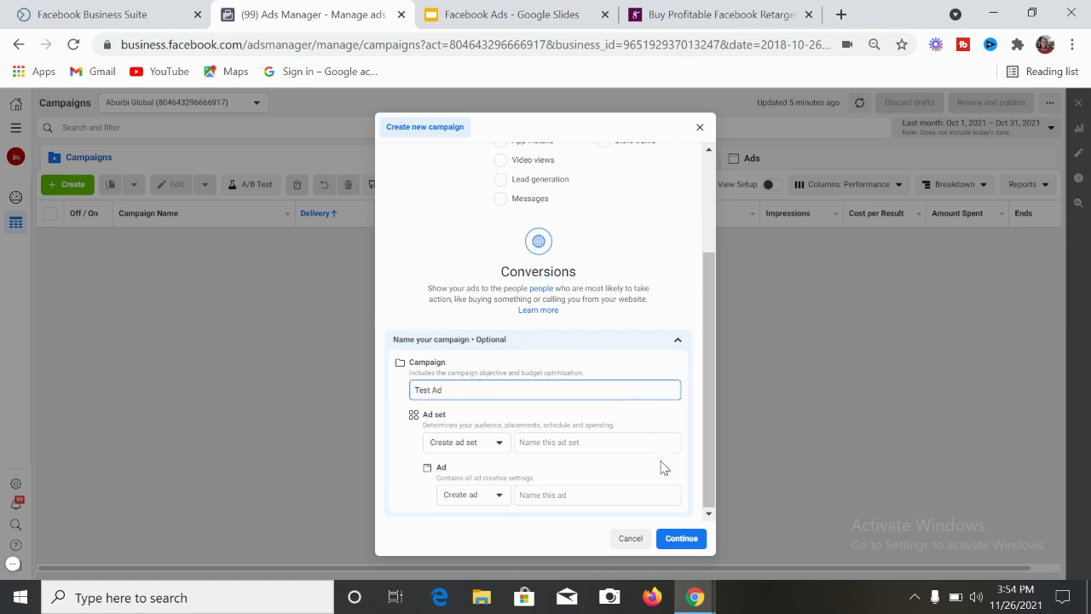
left_click(591, 441)
type("Test Ad1")
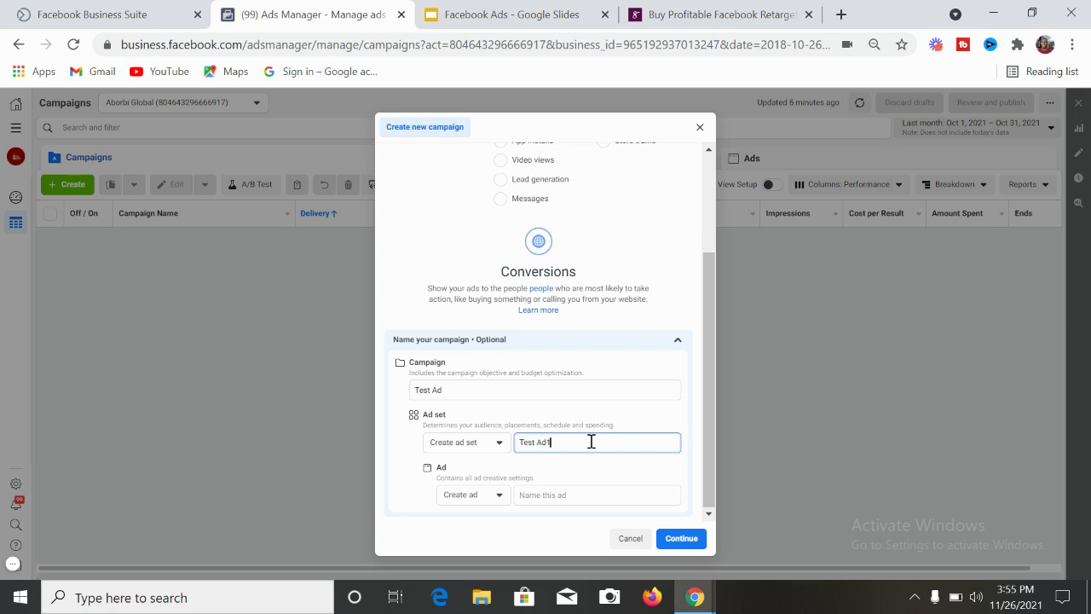
left_click(596, 499)
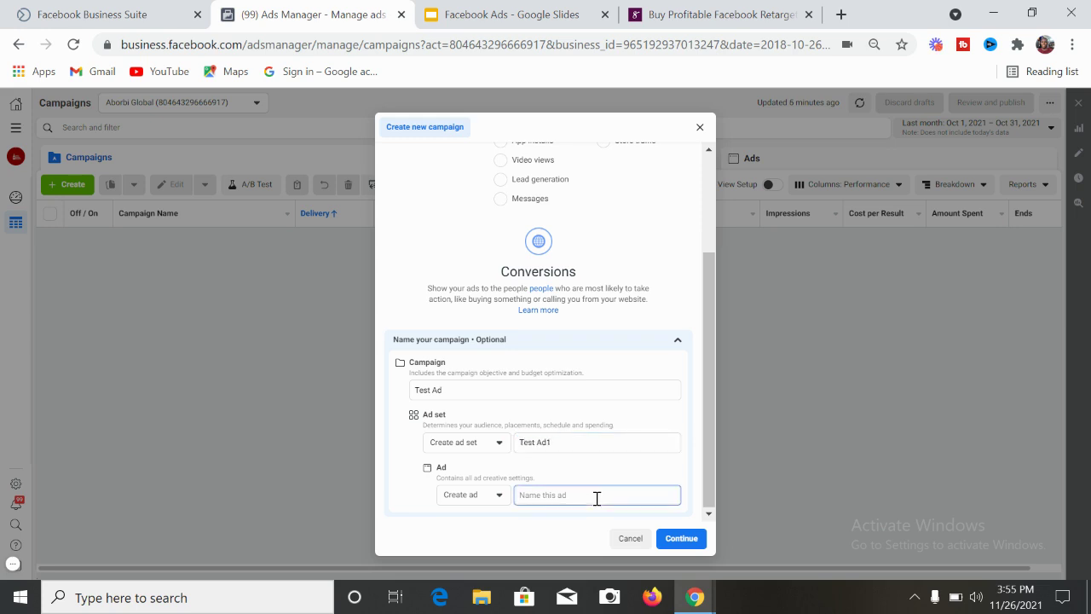
type("Test Ad1")
left_click(689, 540)
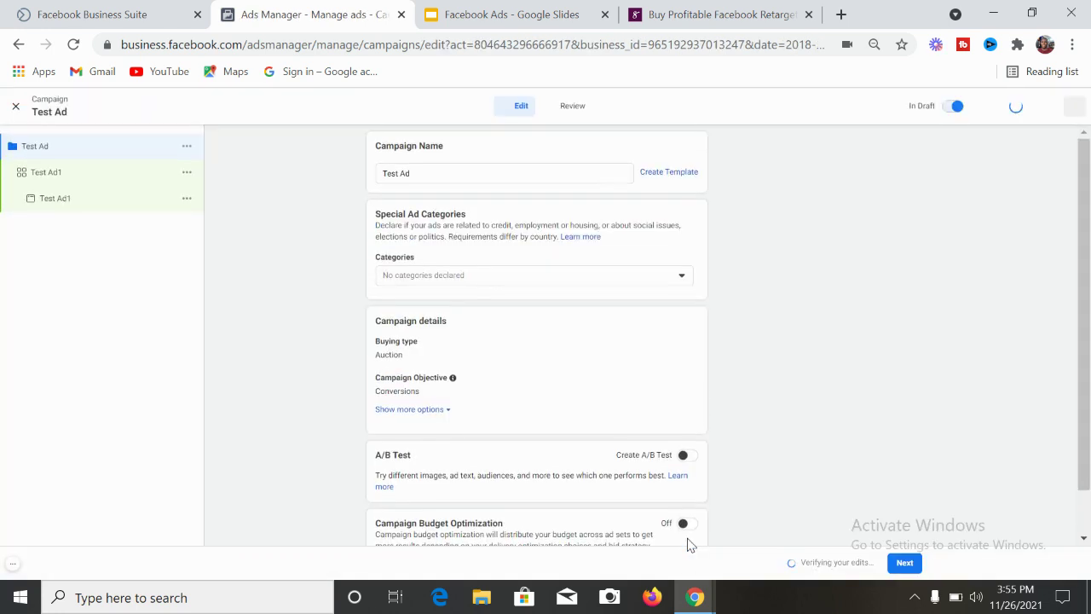
Open the Test Ad1 ad set and set its website conversion event to Purchase.
left_click(61, 178)
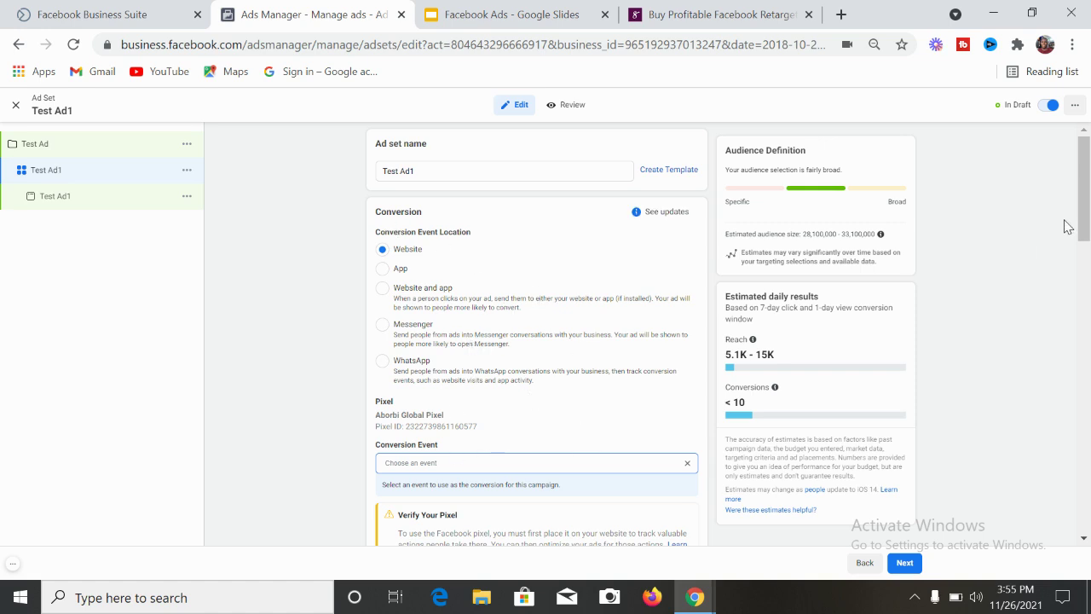
scroll(1083, 213, "down", 2)
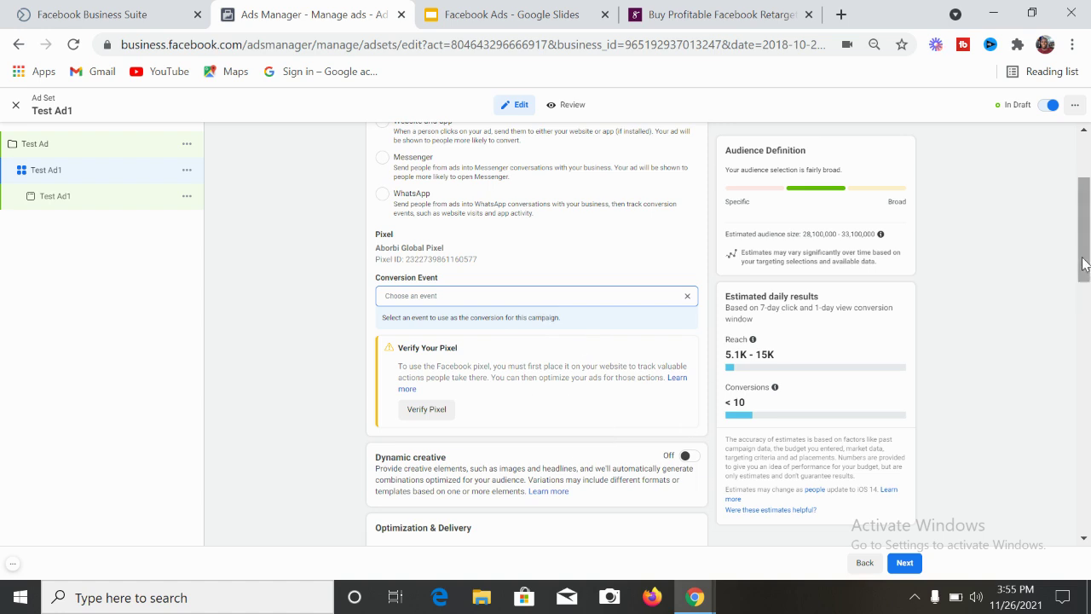
left_click(545, 295)
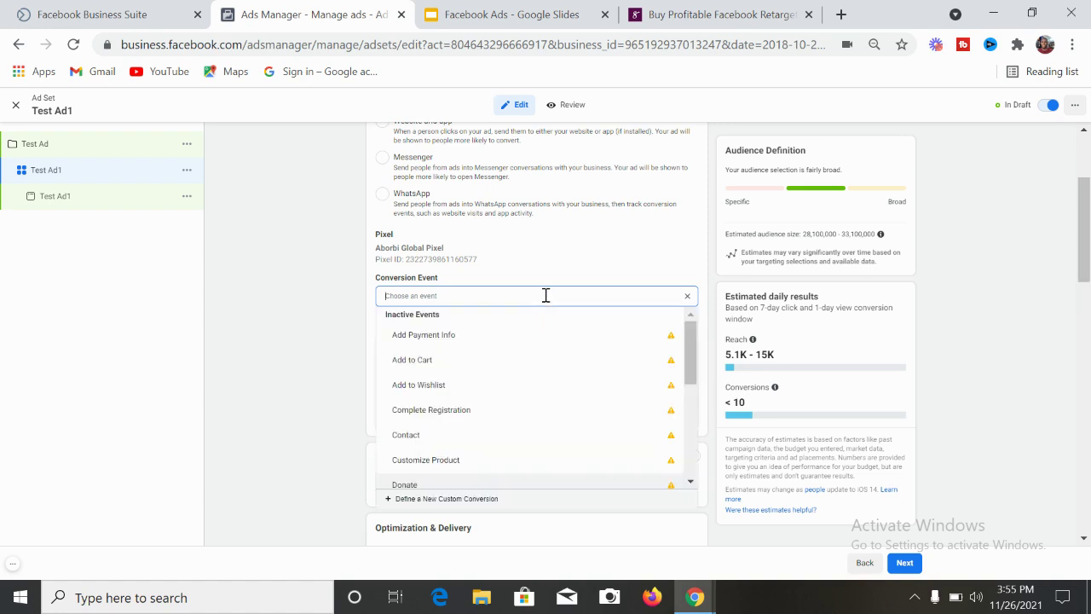
left_click_drag(696, 350, 690, 387)
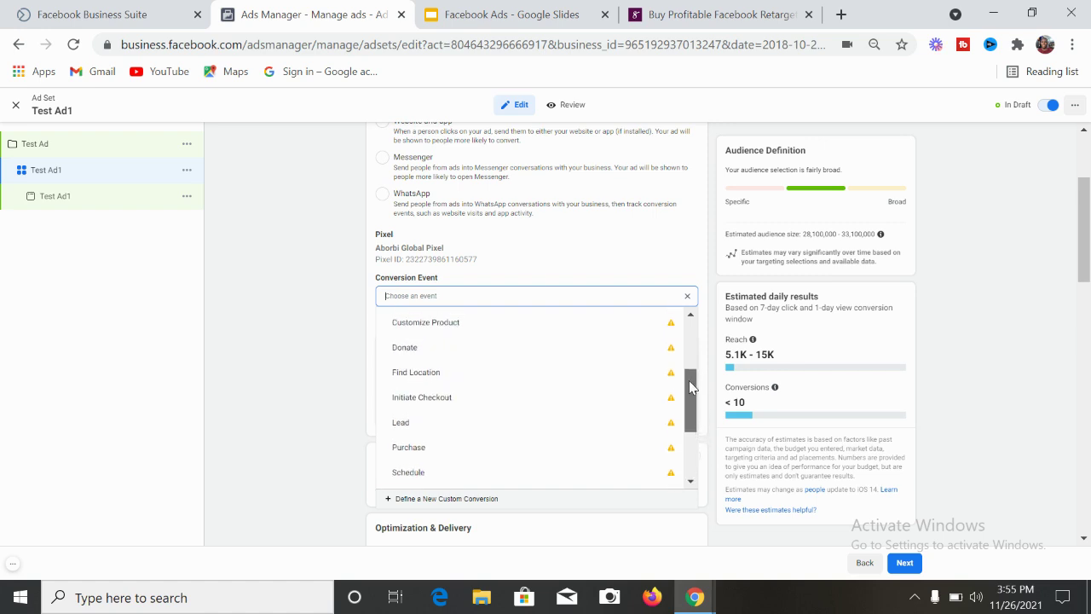
left_click(419, 448)
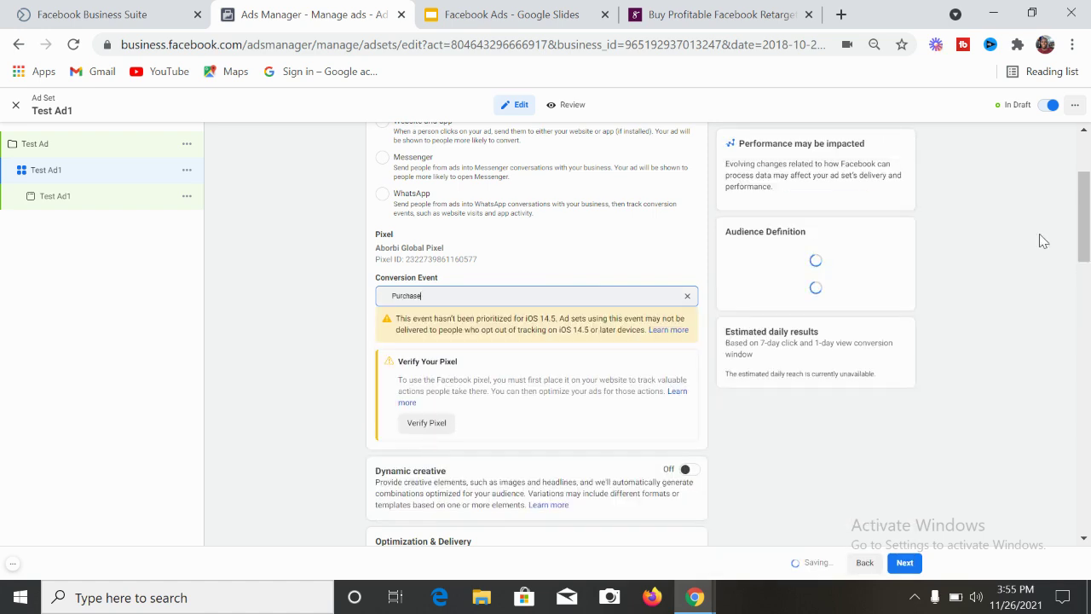
Search the ad set's detailed targeting for cake.
left_click_drag(1084, 247, 1084, 486)
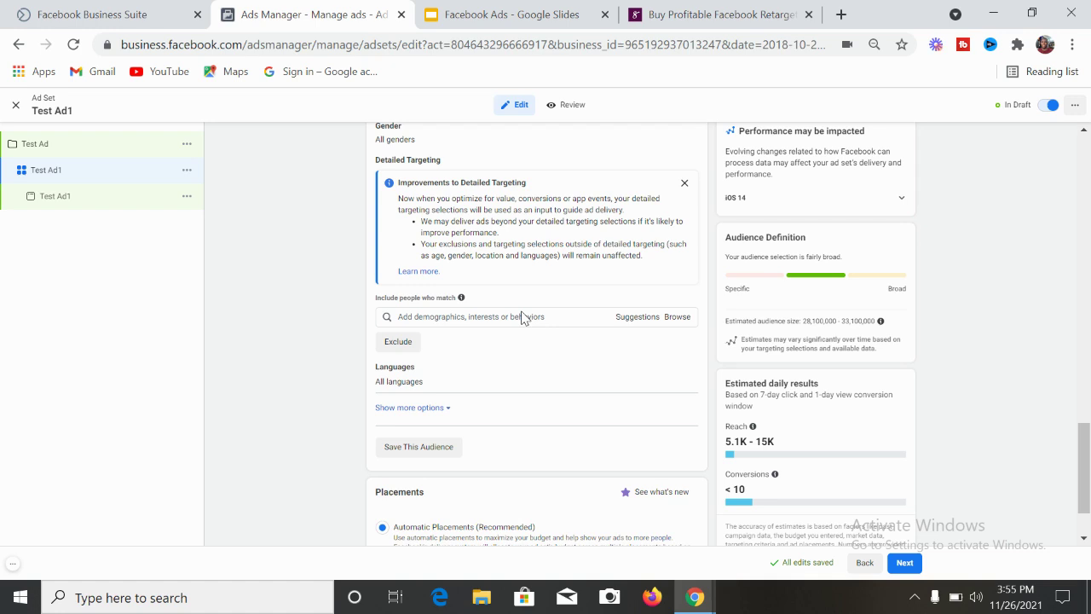
left_click(510, 316)
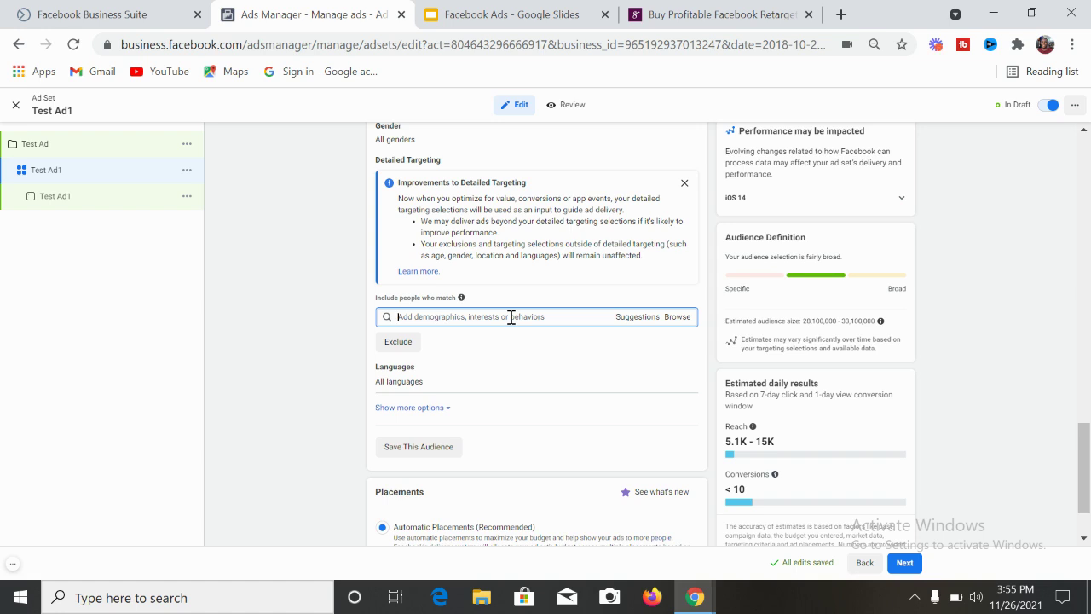
type("cake")
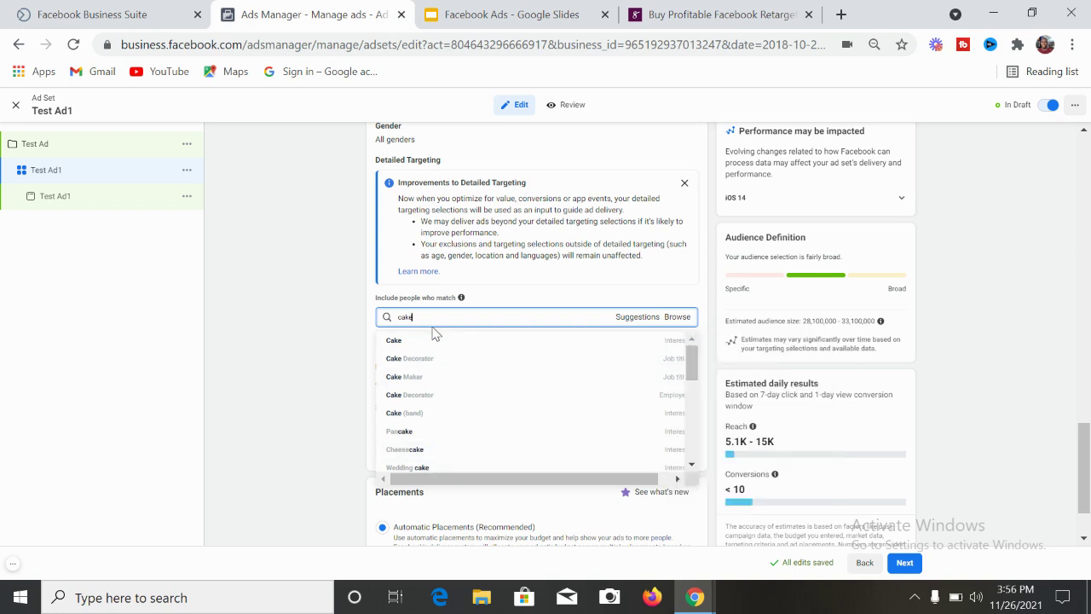
Replace the detailed targeting search term with vanilla cake.
key("BackSpace")
key("BackSpace")
key("BackSpace")
key("BackSpace")
type("vanil")
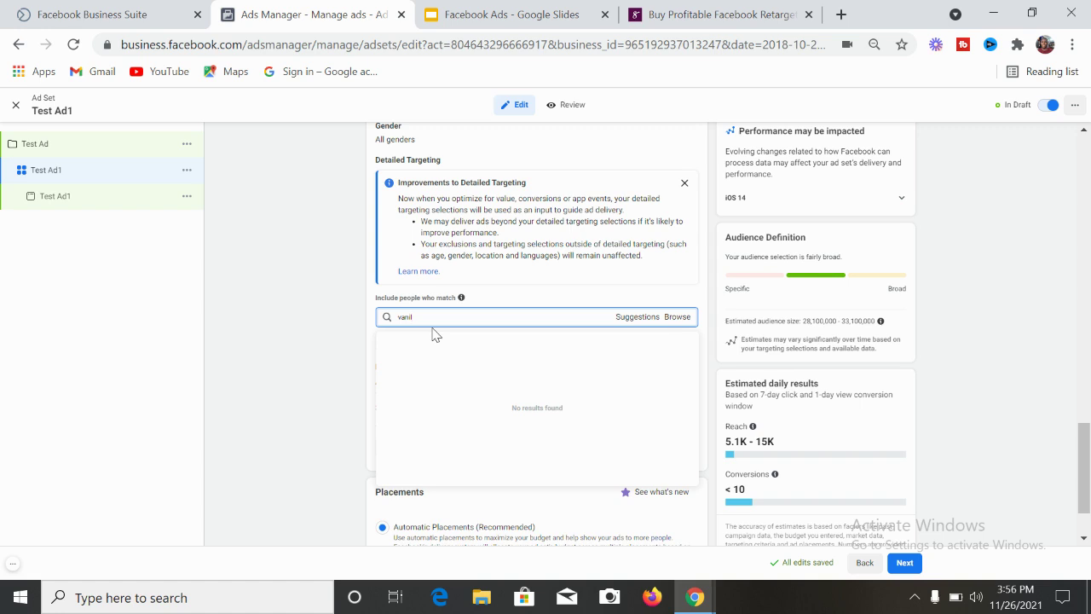
type("la ca")
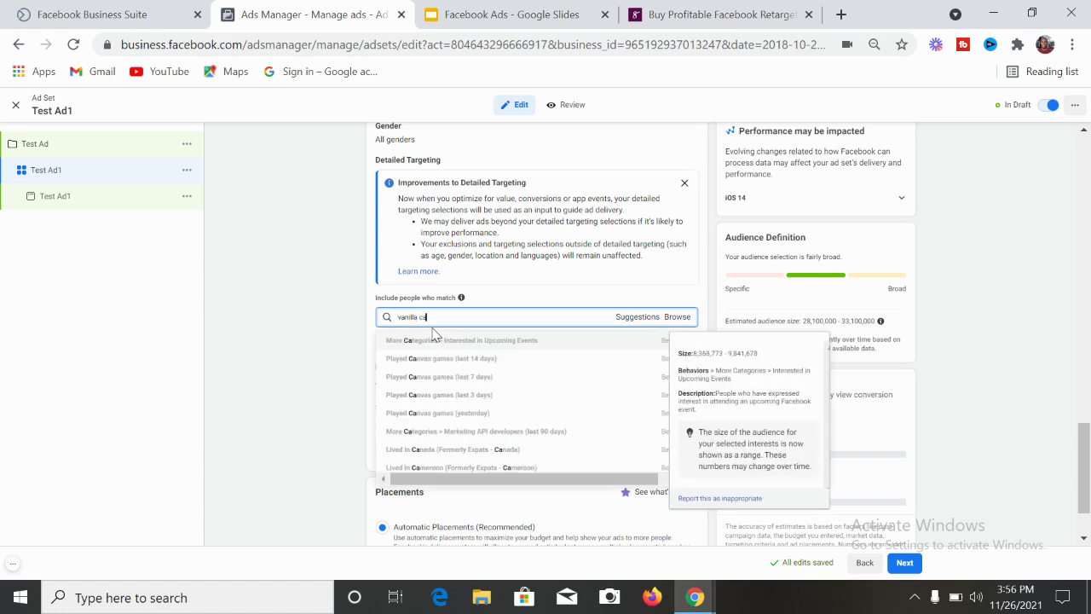
type("ke")
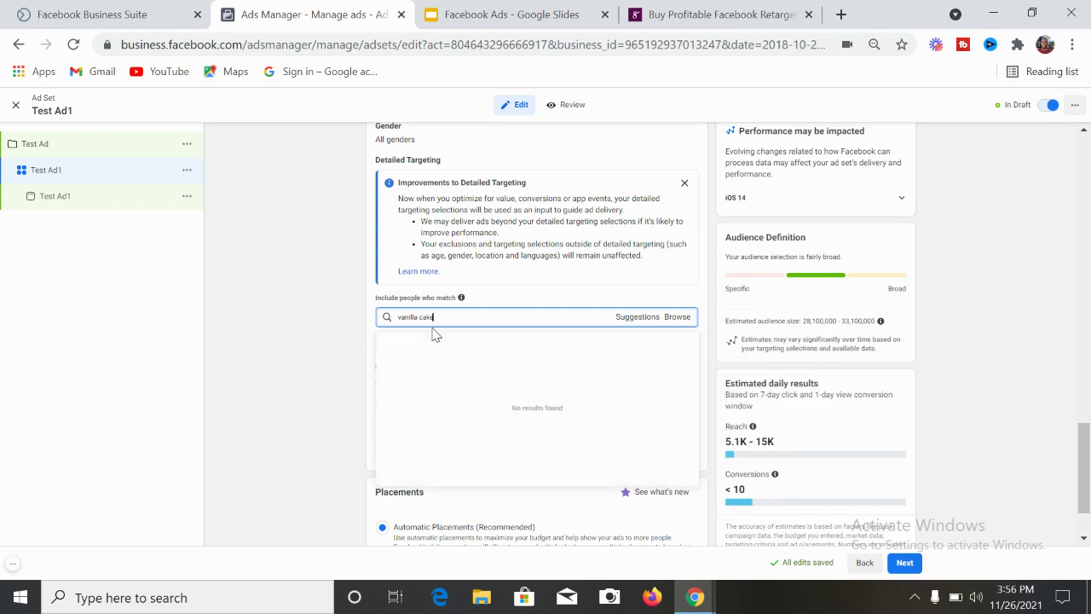
Search for chocolate cake instead and add the Chocolate cake interest to the ad set's detailed targeting.
key("BackSpace")
key("BackSpace")
key("BackSpace")
key("BackSpace")
key("BackSpace")
key("BackSpace")
key("BackSpace")
key("BackSpace")
key("BackSpace")
key("BackSpace")
key("BackSpace")
key("BackSpace")
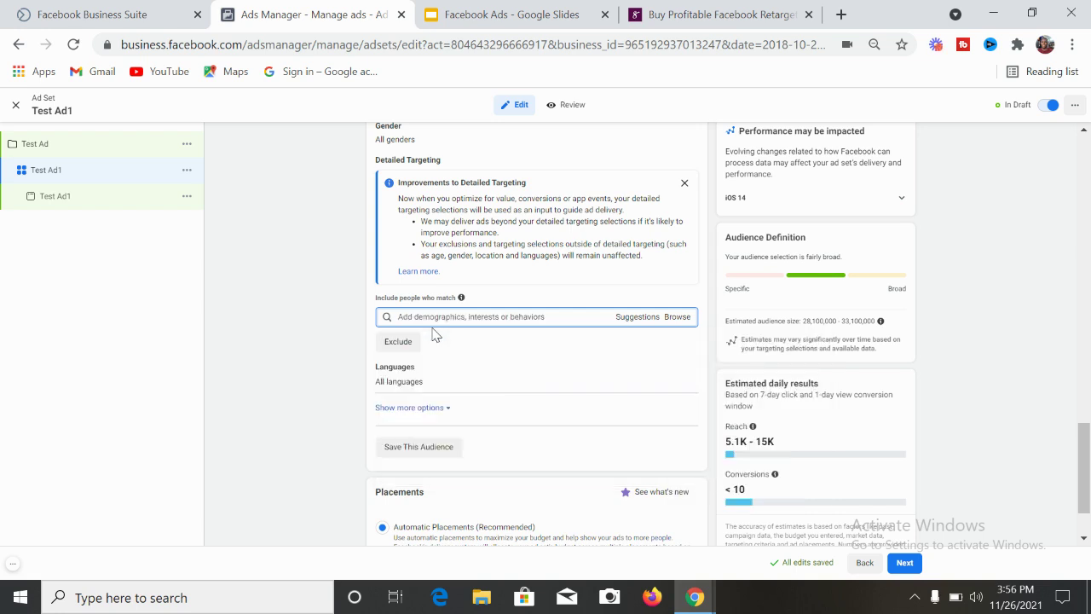
type("chocola")
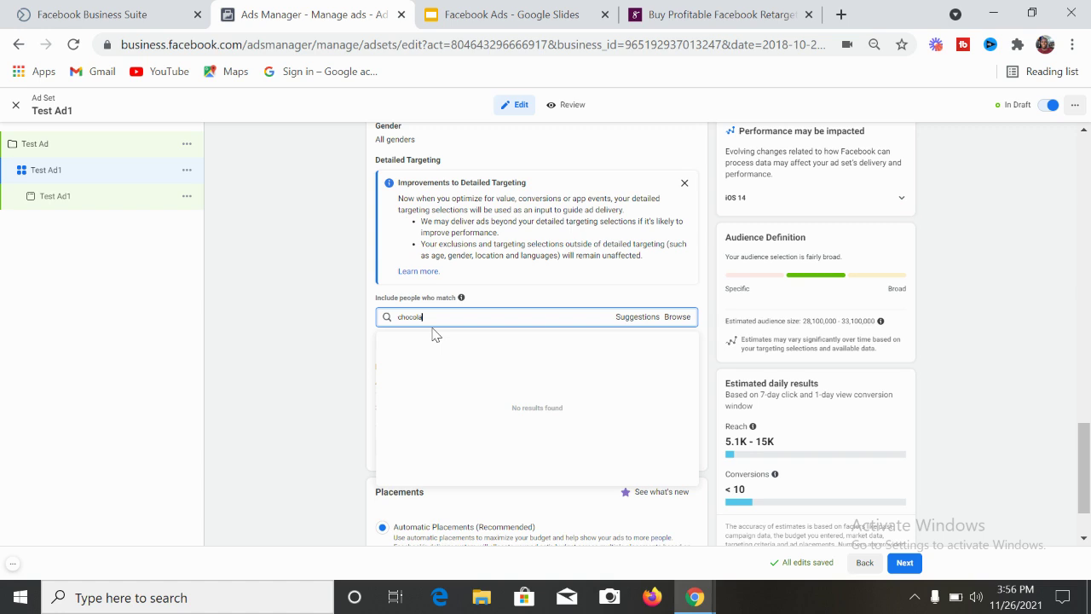
type("te cake")
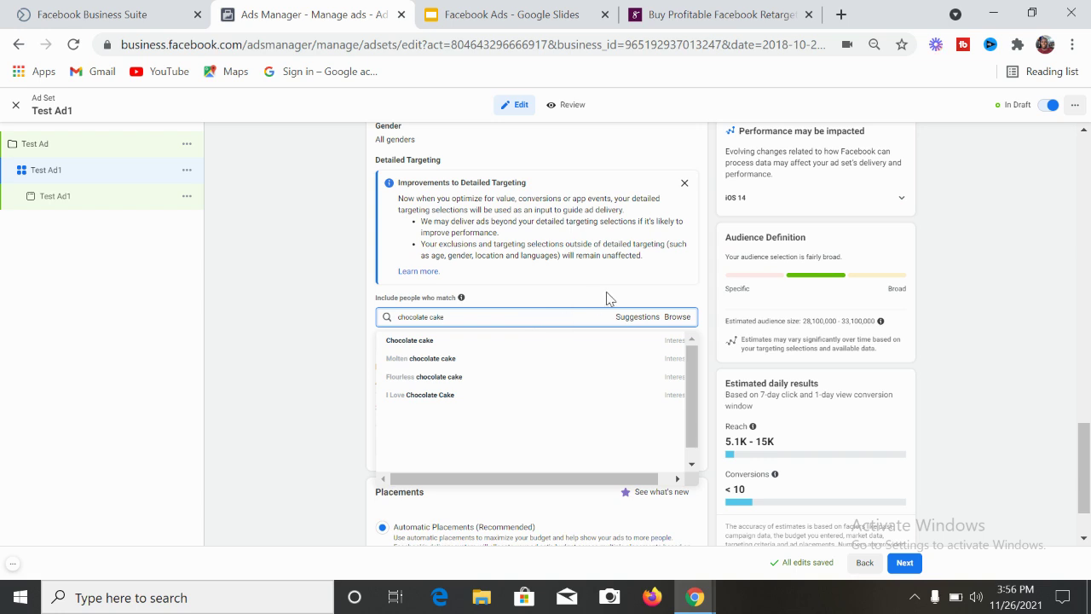
key("BackSpace")
key("BackSpace")
key("BackSpace")
key("BackSpace")
key("BackSpace")
key("BackSpace")
key("BackSpace")
key("BackSpace")
key("BackSpace")
key("BackSpace")
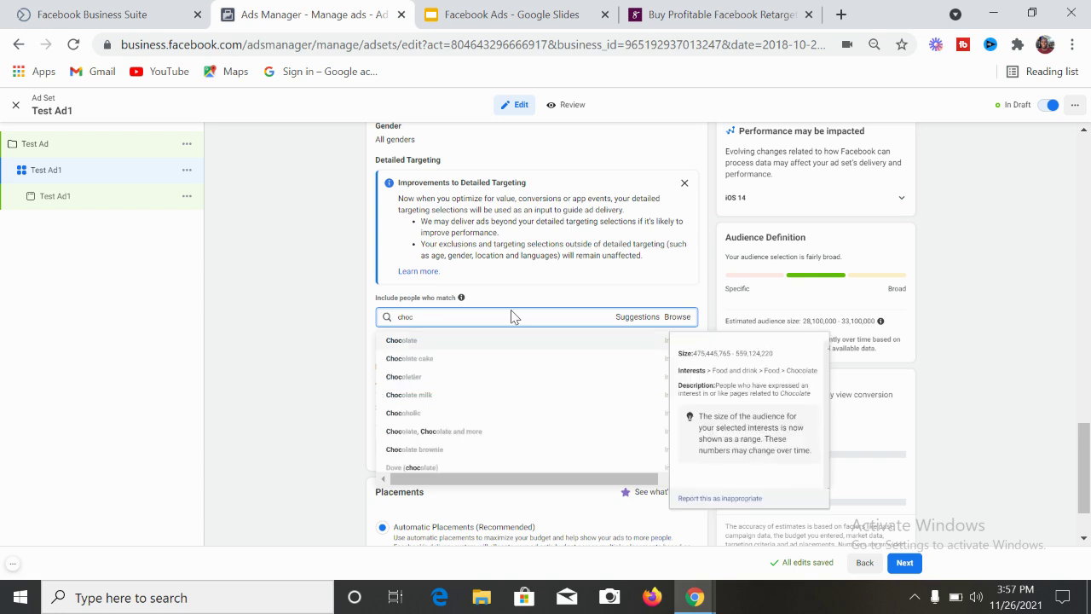
left_click(432, 361)
Search for wedding cake and add the Wedding cake interest to the detailed targeting.
type("wedding cak")
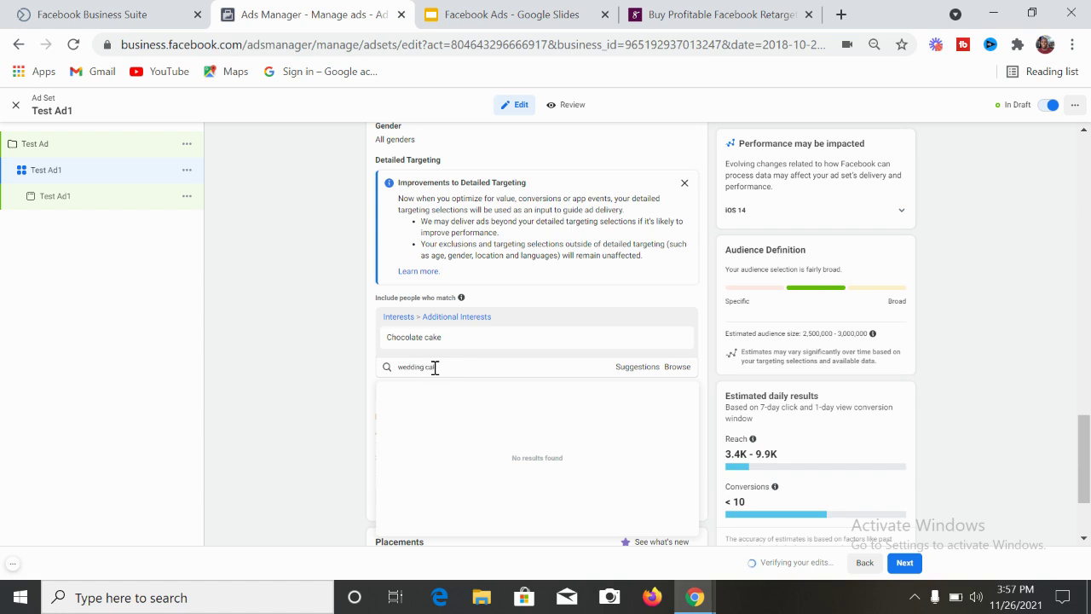
type("e")
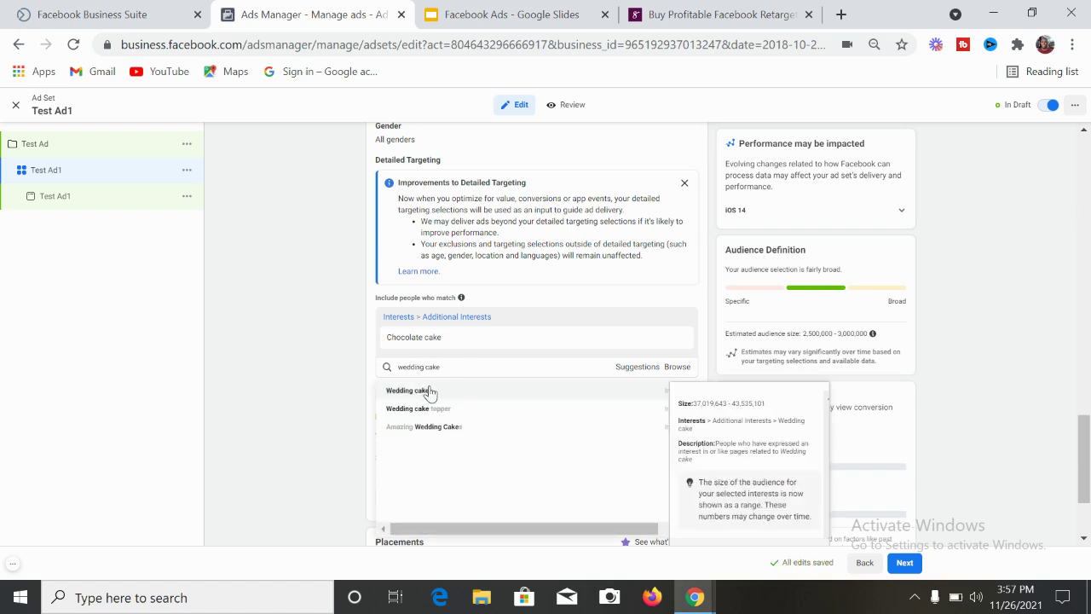
left_click(428, 390)
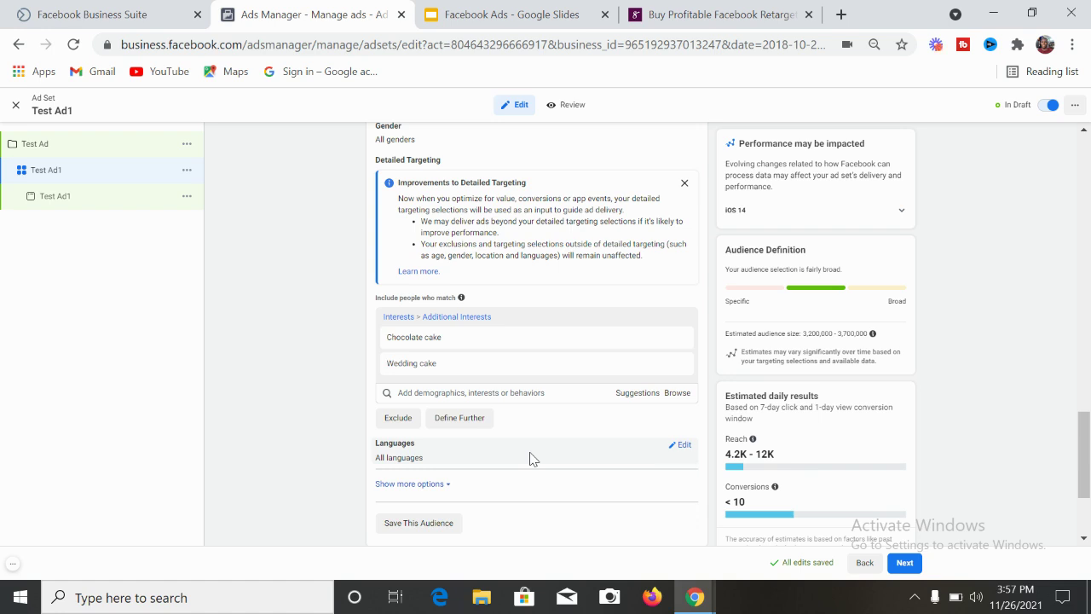
Switch to the Facebook Ads presentation in Google Slides and view the Ad 1 cold audience and Ad 2 warm/hot audience slides.
left_click(518, 20)
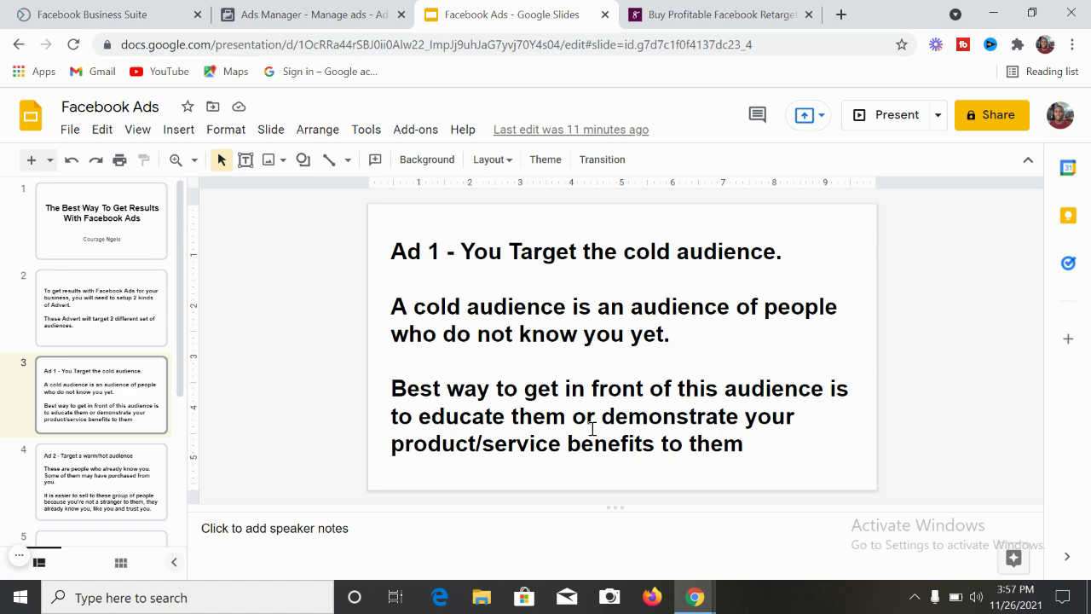
left_click(318, 27)
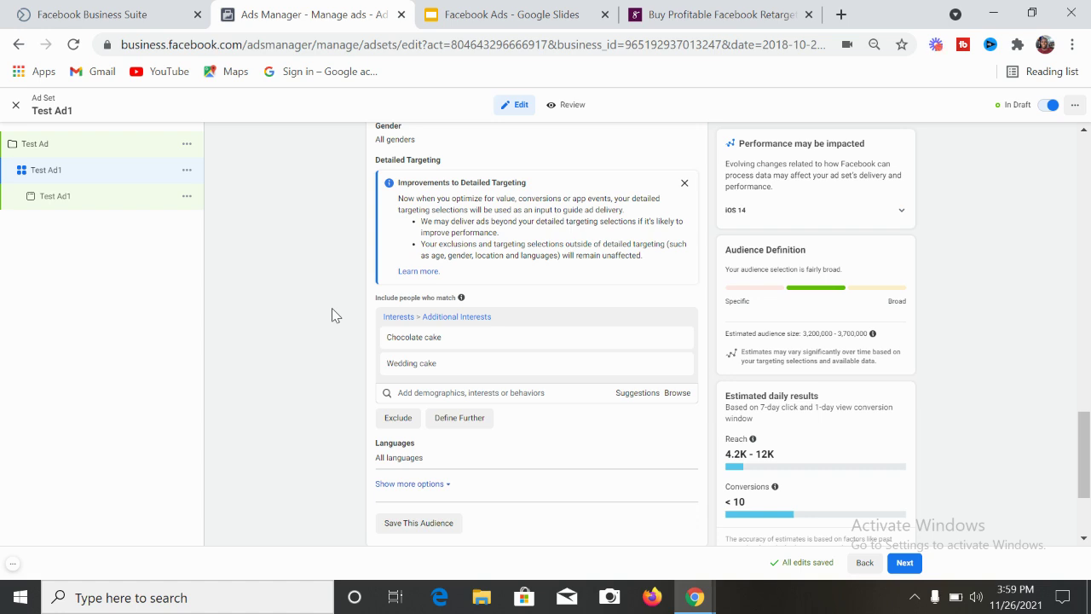
left_click(477, 23)
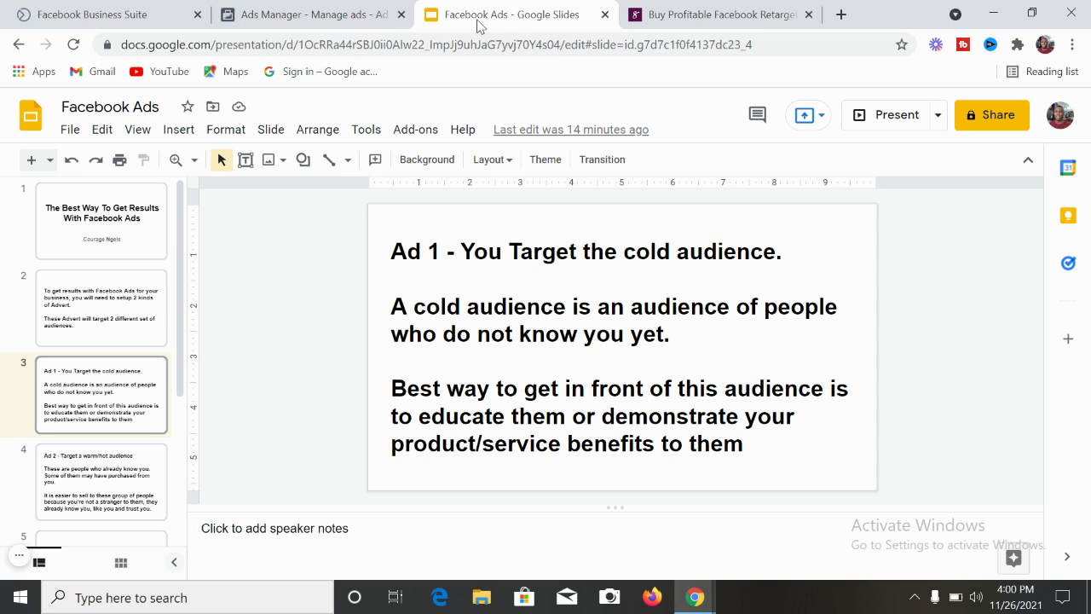
key("Down")
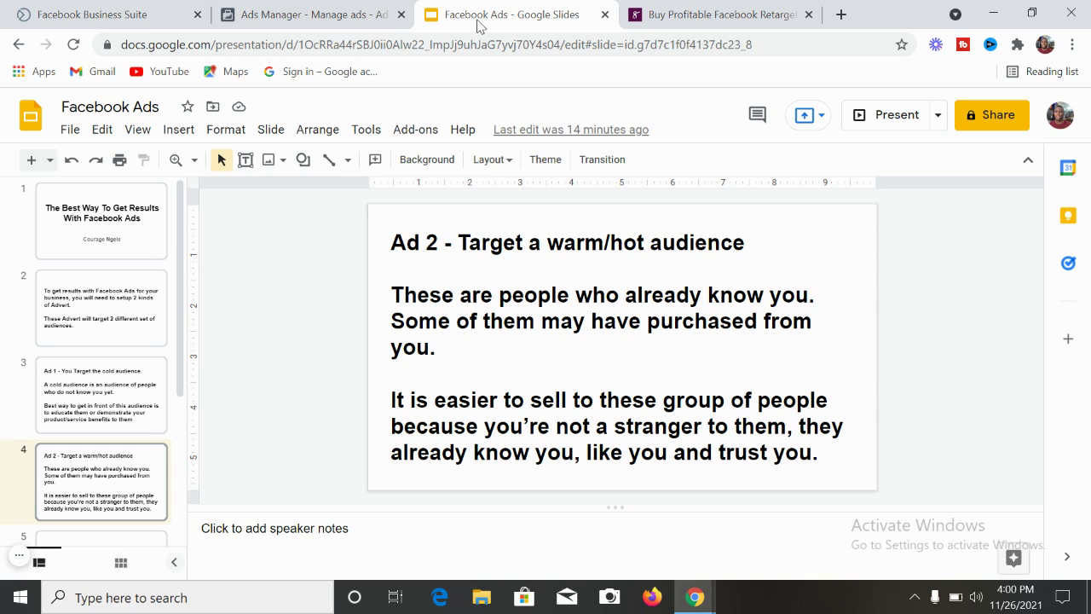